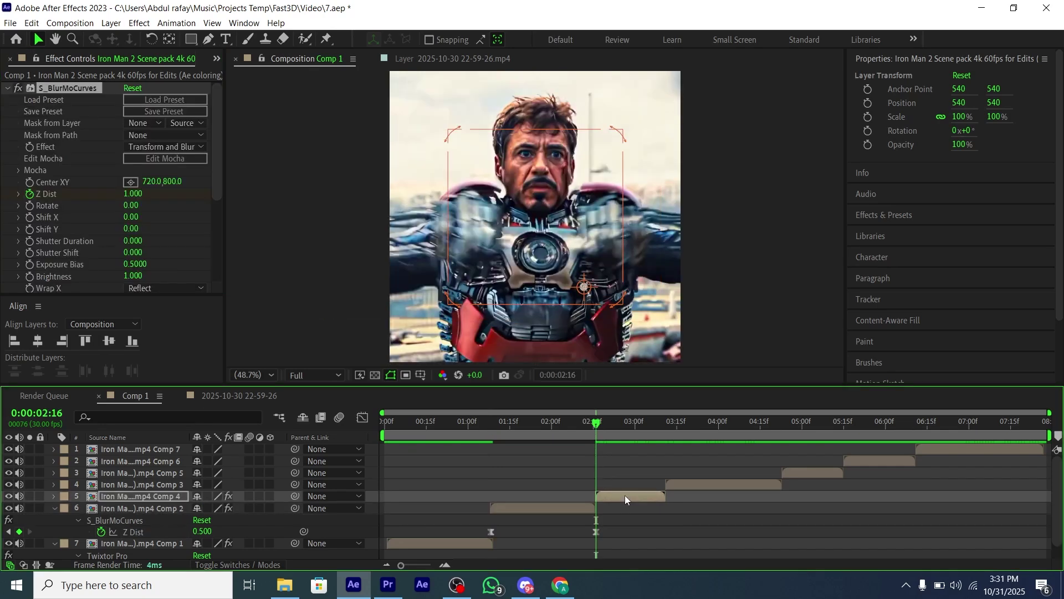
# - Paste the copied Z Dist keyframes onto layer 5 and move the playhead to about 03:24
pyautogui.press('u')
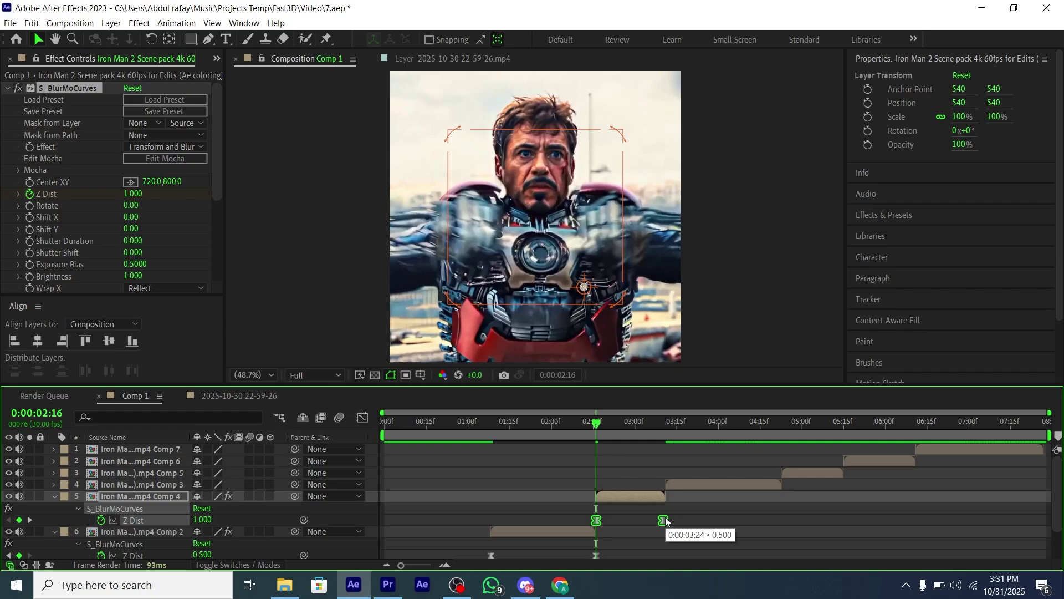
pyautogui.click(666, 422)
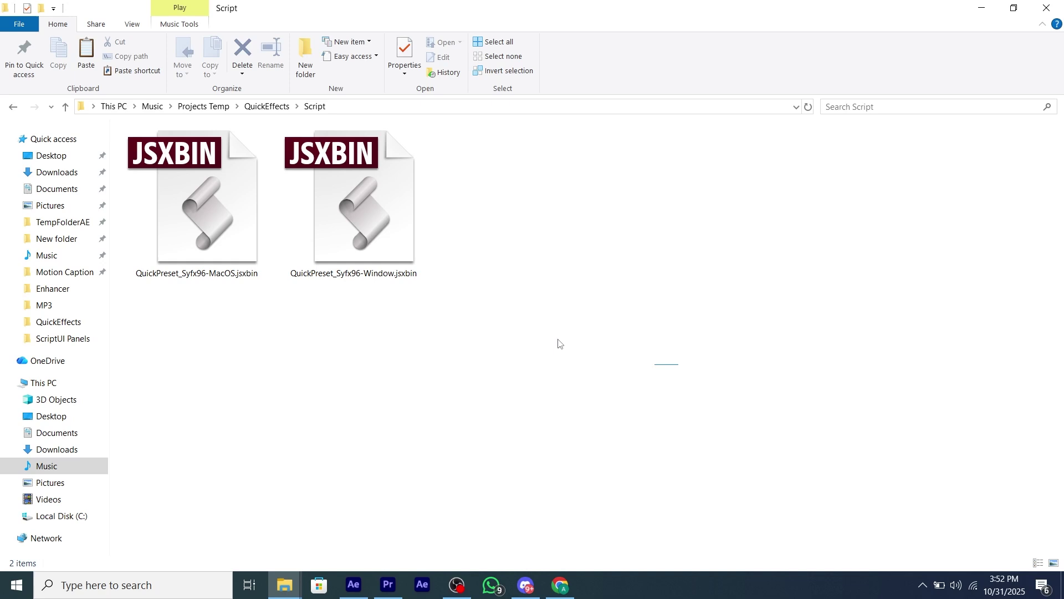
# - Paste QuickPreset_Syfx96-Window.jsxbin into C:\Program Files\Adobe\Adobe After Effects 2023\Support Files\Scripts\ScriptUI Panels
pyautogui.moveTo(558, 344); pyautogui.dragTo(304, 161)
pyautogui.click(91, 383)
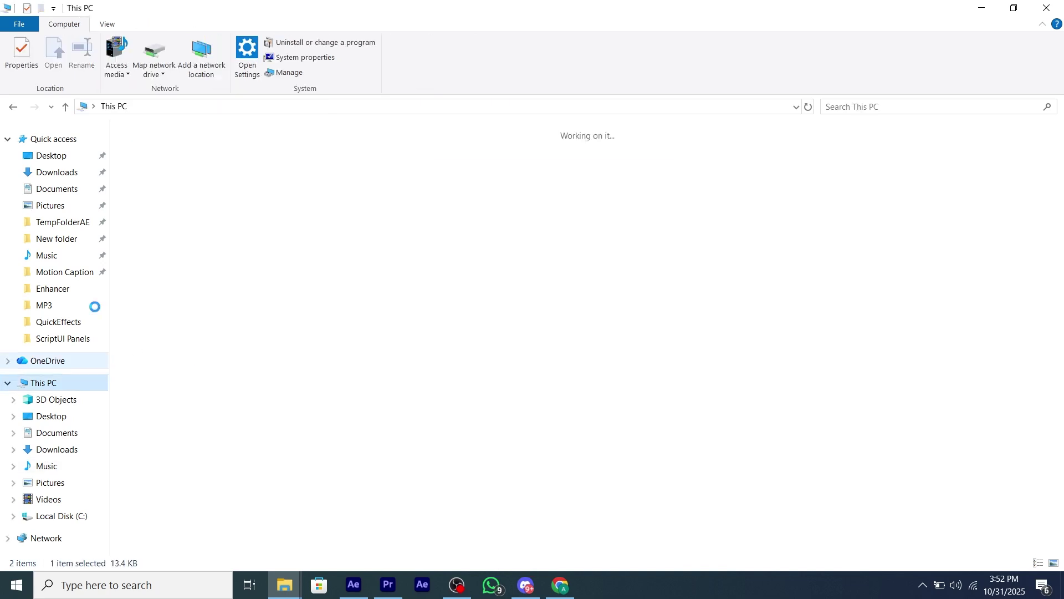
pyautogui.doubleClick(211, 252)
pyautogui.click(261, 253)
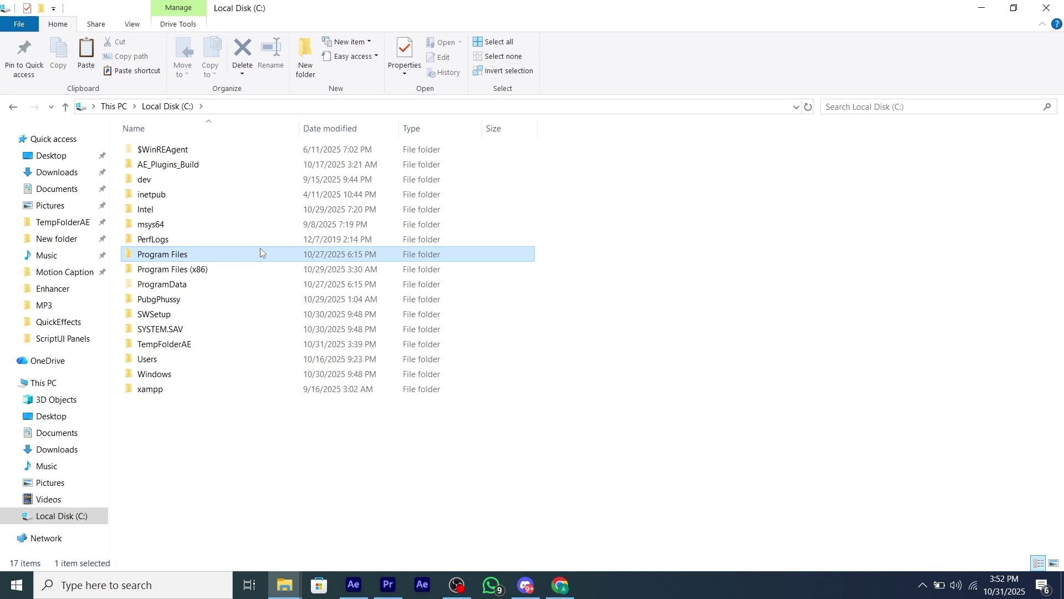
pyautogui.doubleClick(260, 254)
pyautogui.doubleClick(212, 149)
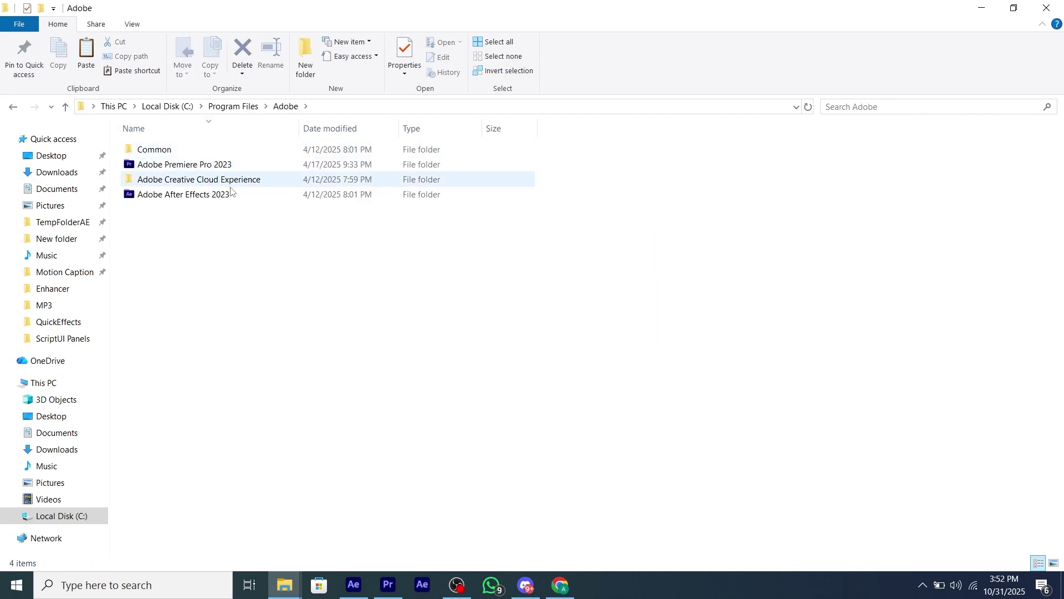
pyautogui.doubleClick(230, 193)
pyautogui.doubleClick(160, 149)
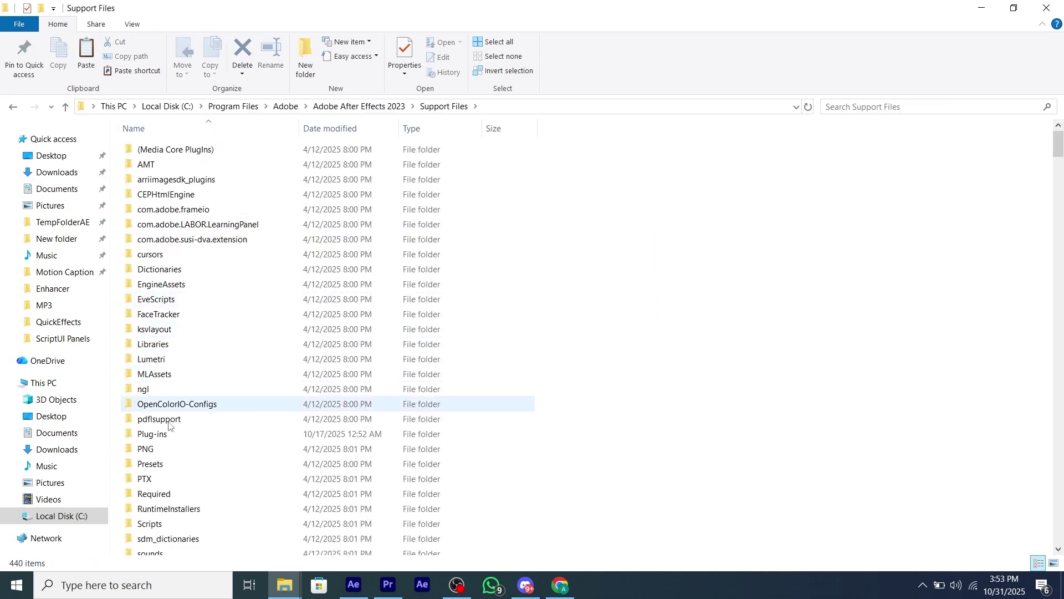
pyautogui.doubleClick(149, 523)
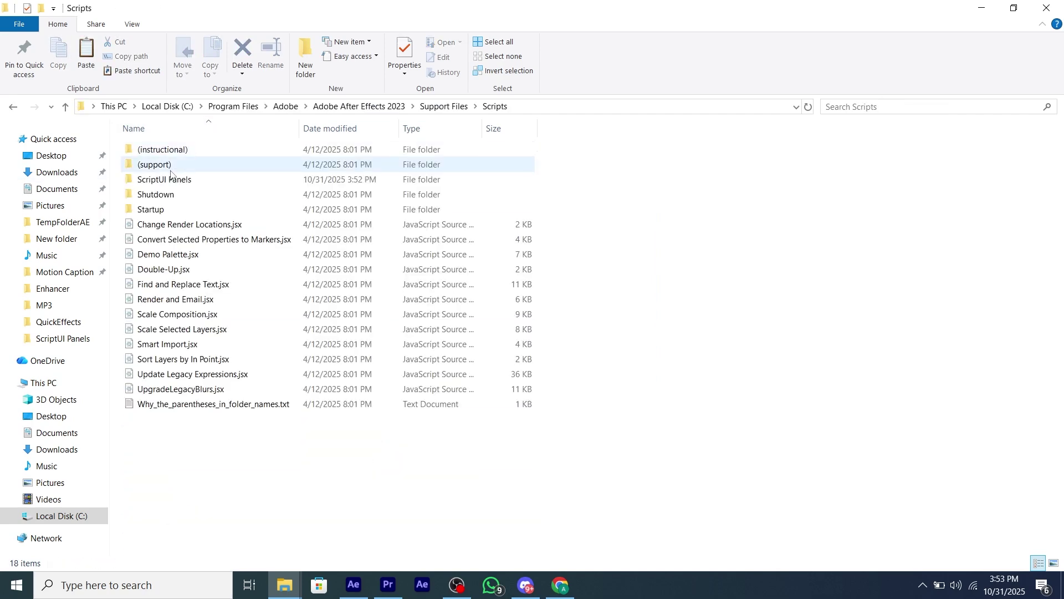
pyautogui.doubleClick(203, 180)
pyautogui.hotkey('ctrl', 'v')
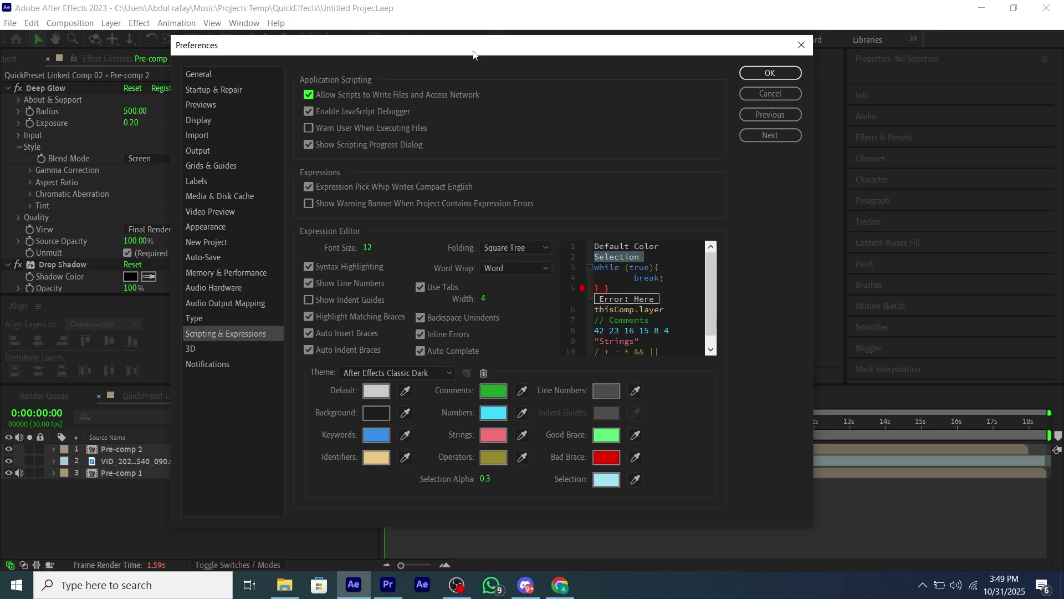
# - Confirm the Scripting & Expressions preferences with file writing and network access allowed
pyautogui.click(751, 76)
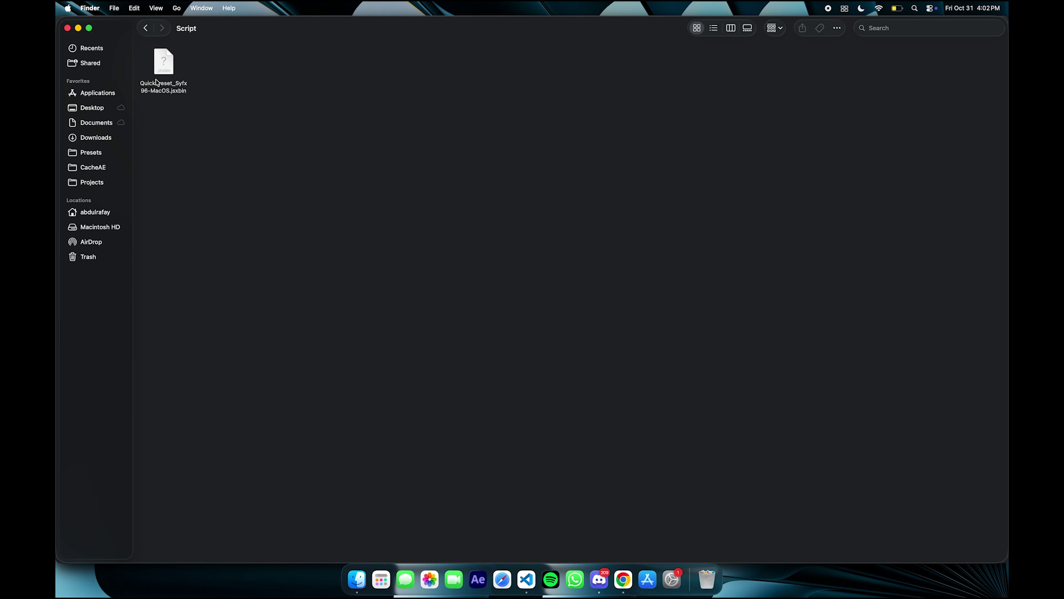
# - Paste QuickPreset_Syfx96-MacOS.jsxbin into Adobe After Effects 2024's Scripts > ScriptUI Panels, authorizing with the admin password
pyautogui.click(163, 67)
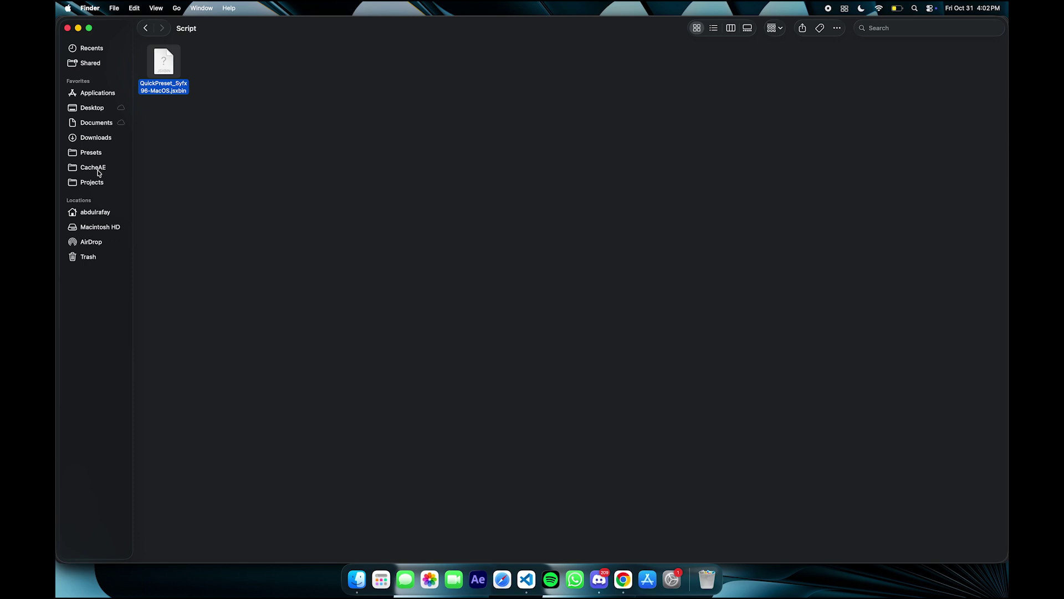
pyautogui.click(101, 225)
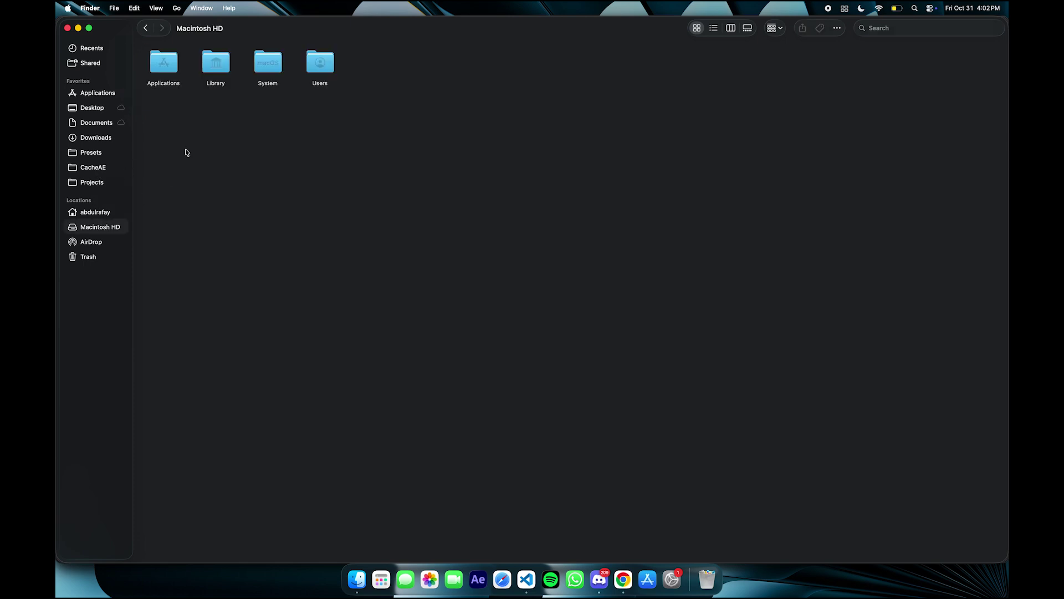
pyautogui.doubleClick(165, 66)
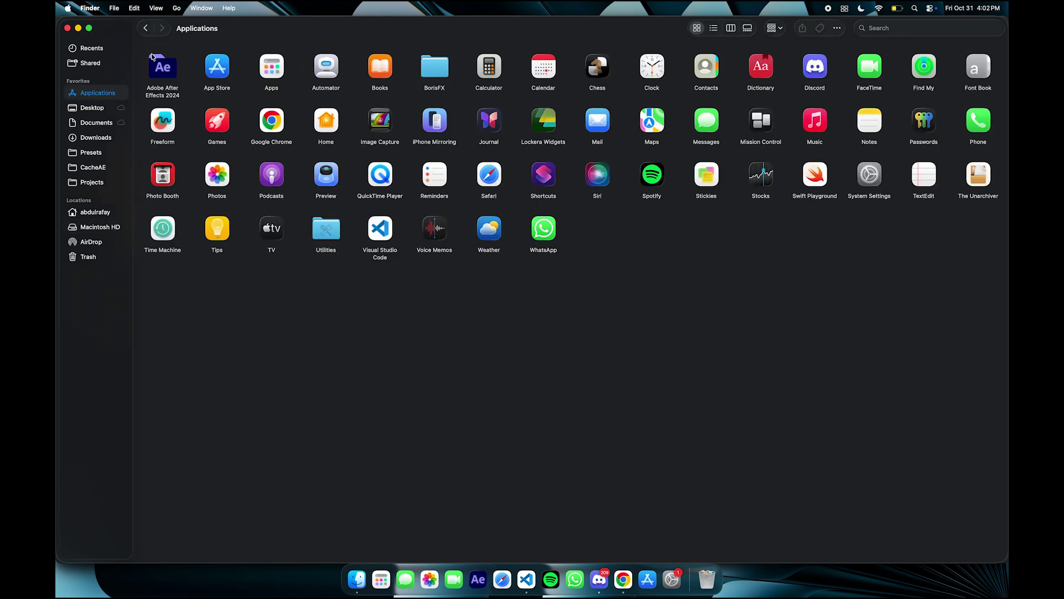
pyautogui.doubleClick(158, 60)
pyautogui.doubleClick(413, 71)
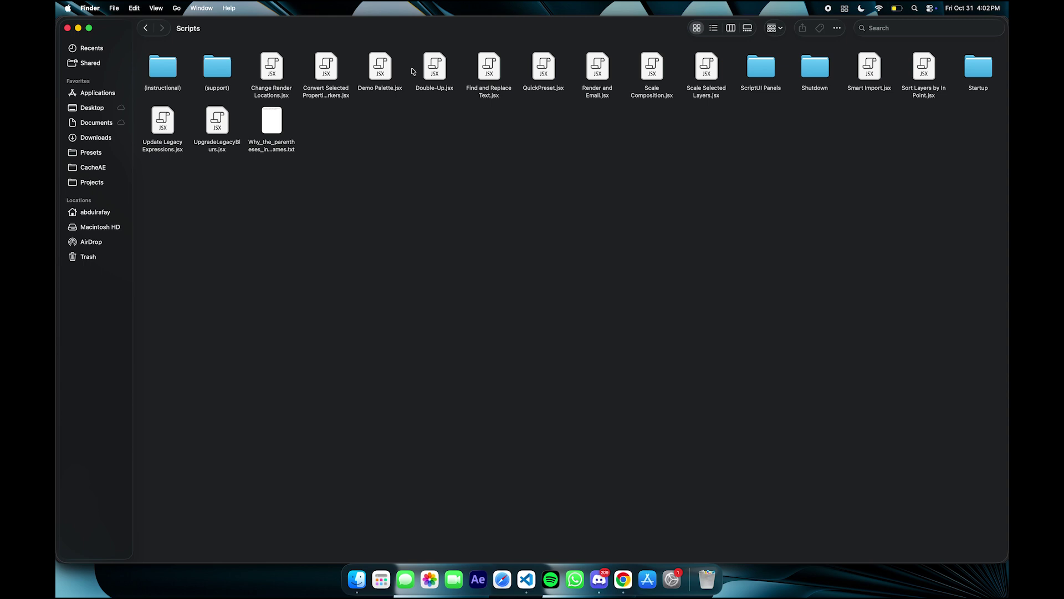
pyautogui.doubleClick(776, 66)
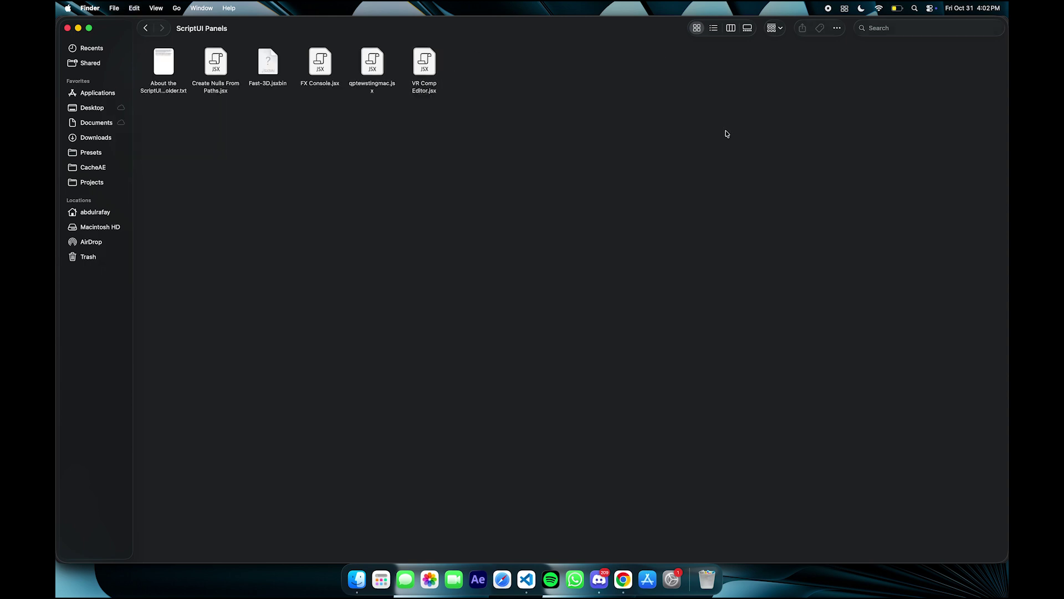
pyautogui.press('super+v')
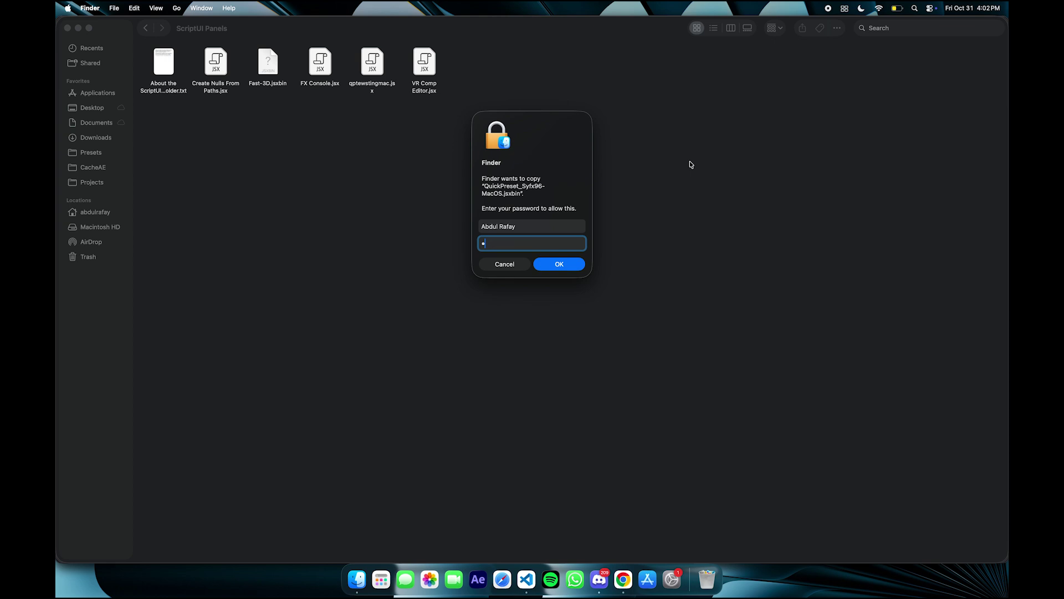
pyautogui.write('••••••••')
pyautogui.press('Return')
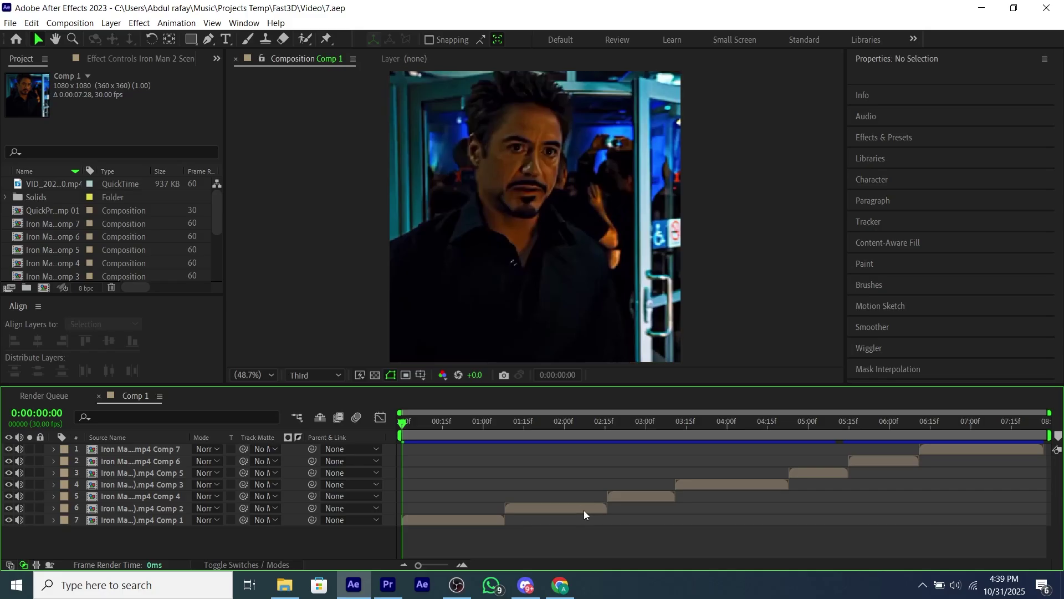
# - Launch QuickPreset_Syfx96-Window.jsxbin from the Window menu, dock it beside the viewer, and widen the viewer
pyautogui.click(561, 588)
pyautogui.click(244, 23)
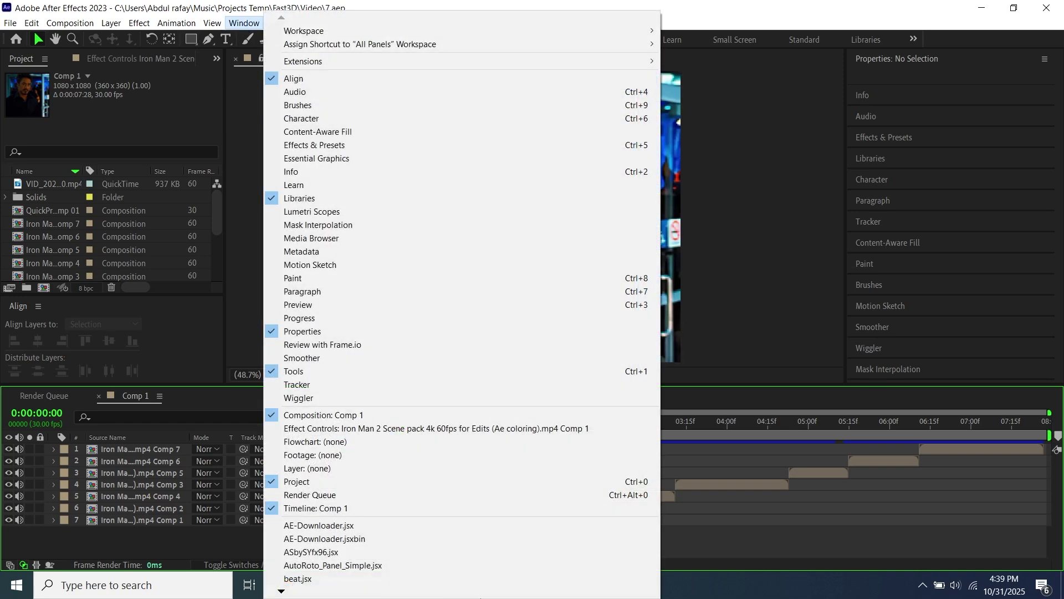
pyautogui.moveTo(281, 592)
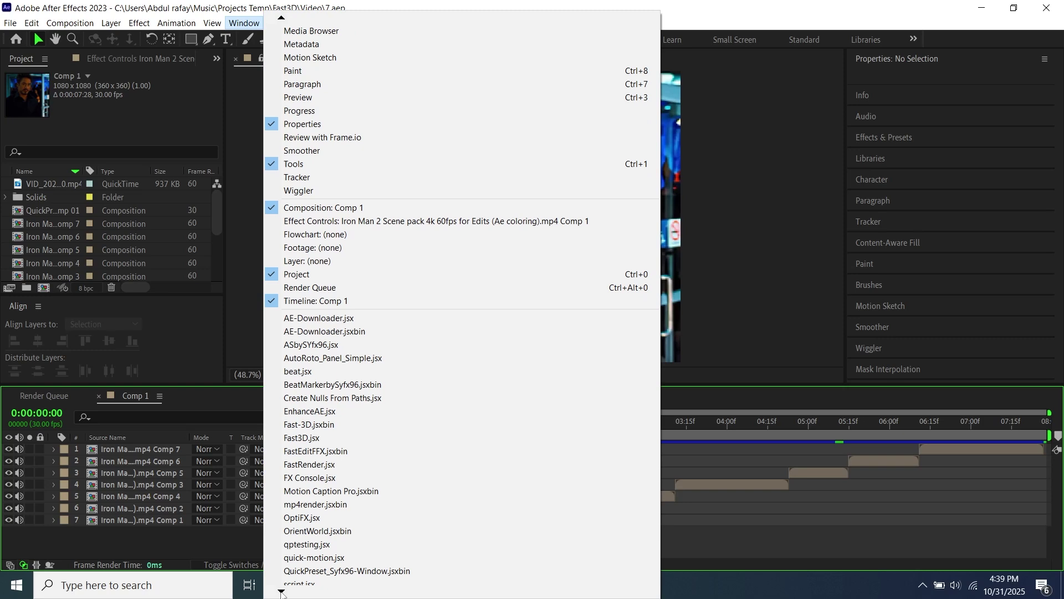
pyautogui.click(359, 518)
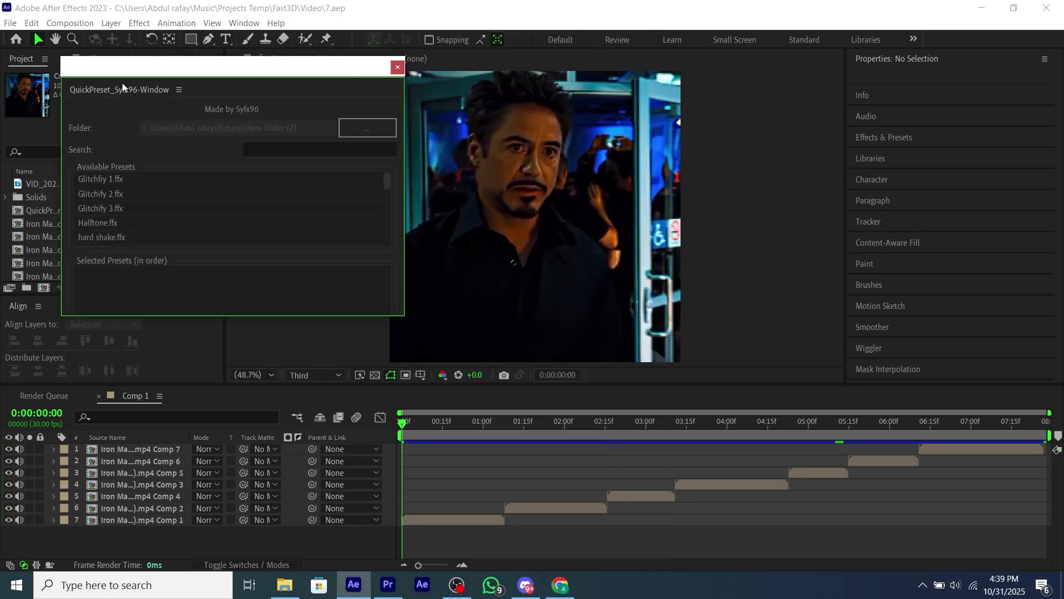
pyautogui.moveTo(122, 82); pyautogui.dragTo(824, 138)
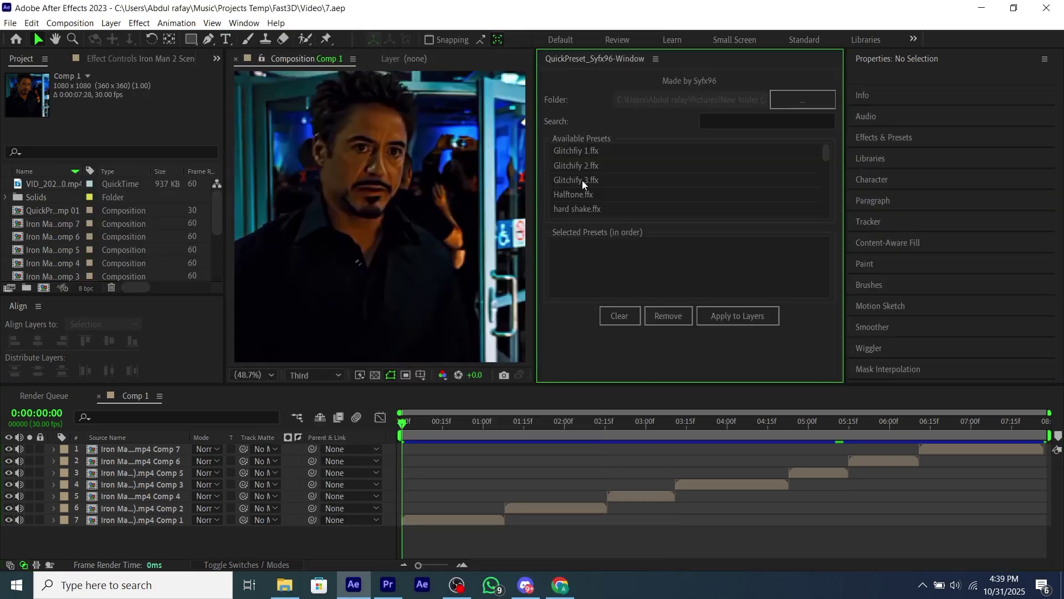
pyautogui.moveTo(540, 181); pyautogui.dragTo(589, 186)
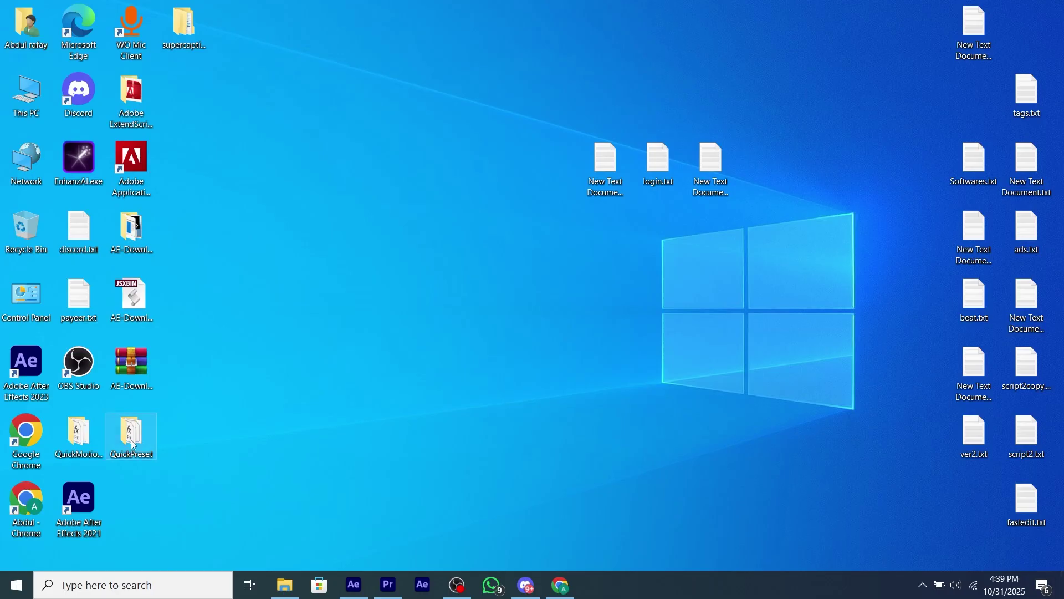
# - Browse the desktop QuickPreset folder's .ffx files, then select Glitchfiy 1.ffx in Available Presets
pyautogui.doubleClick(133, 445)
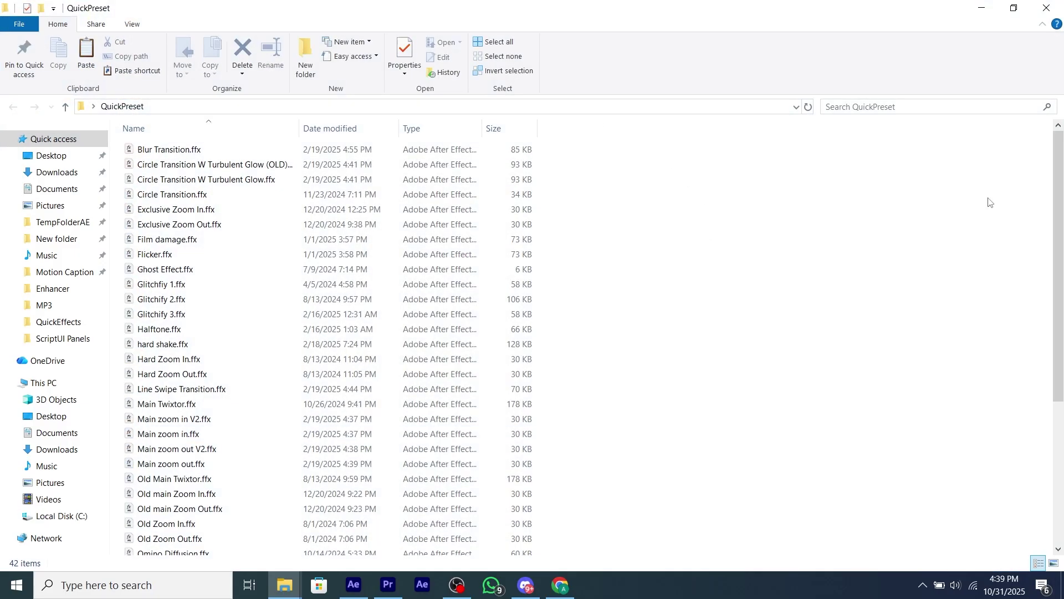
pyautogui.scroll(-5, 991, 203)
pyautogui.scroll(5, 1051, 387)
pyautogui.click(360, 585)
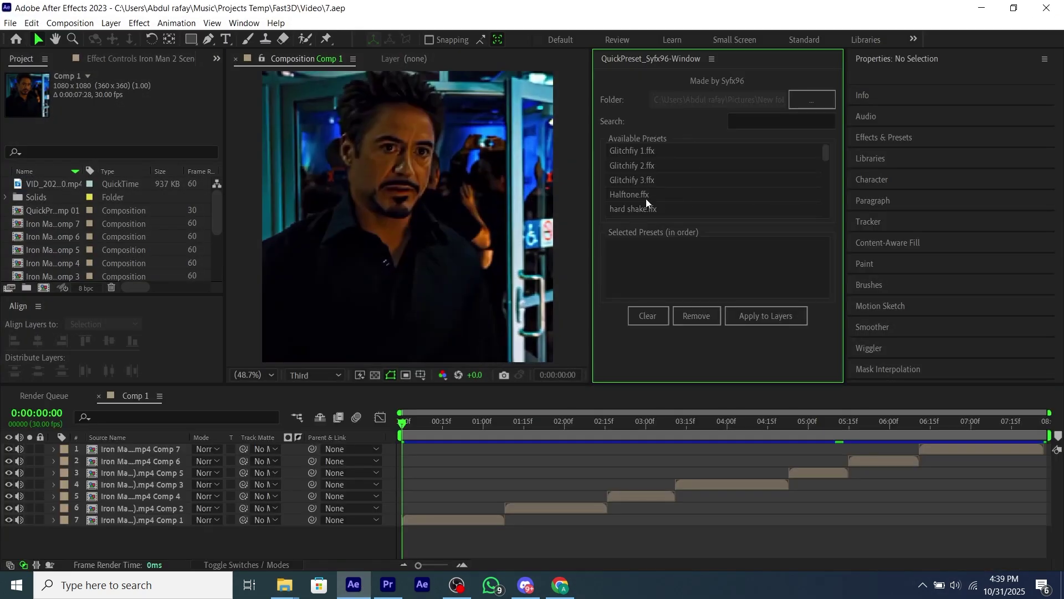
pyautogui.click(809, 154)
pyautogui.moveTo(828, 151); pyautogui.dragTo(823, 217)
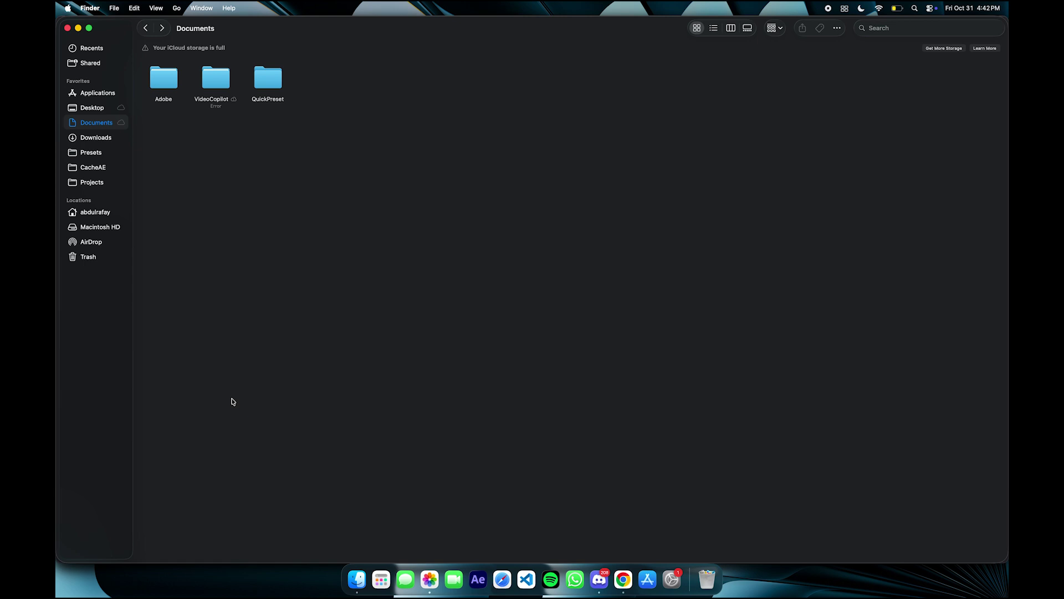
# - Check the empty Finder QuickPreset folder, then inspect Other Effects and Twixtor inside New folder (2)
pyautogui.doubleClick(281, 71)
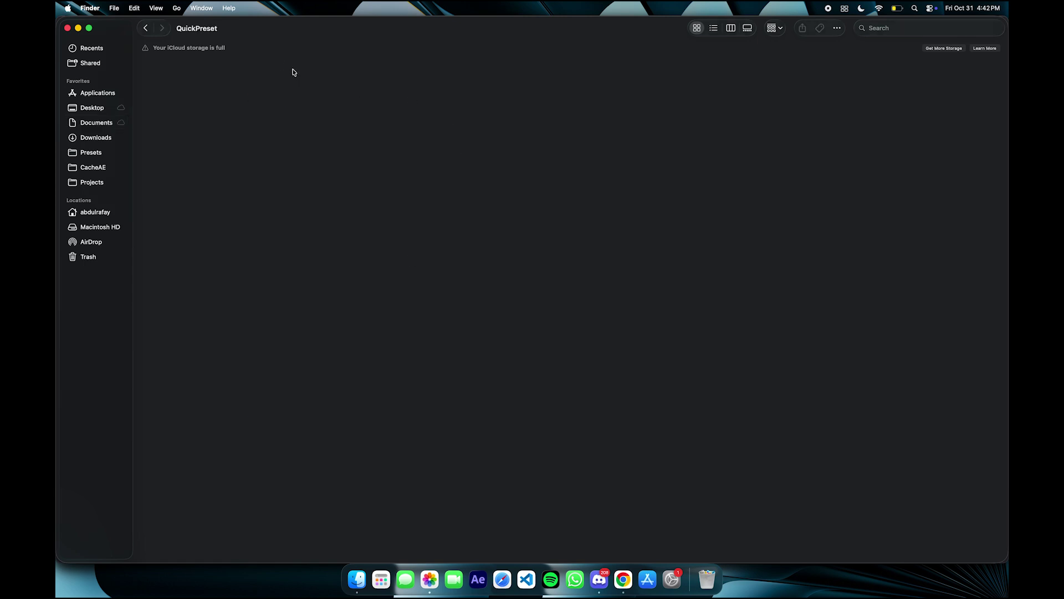
pyautogui.click(146, 28)
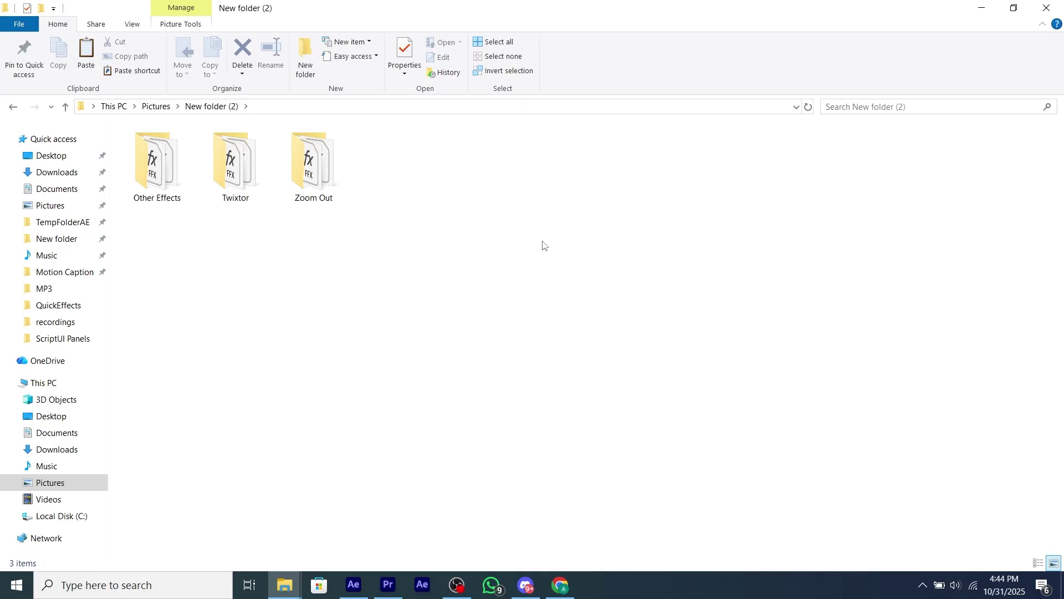
pyautogui.moveTo(543, 244); pyautogui.dragTo(161, 146)
pyautogui.doubleClick(161, 172)
pyautogui.click(210, 106)
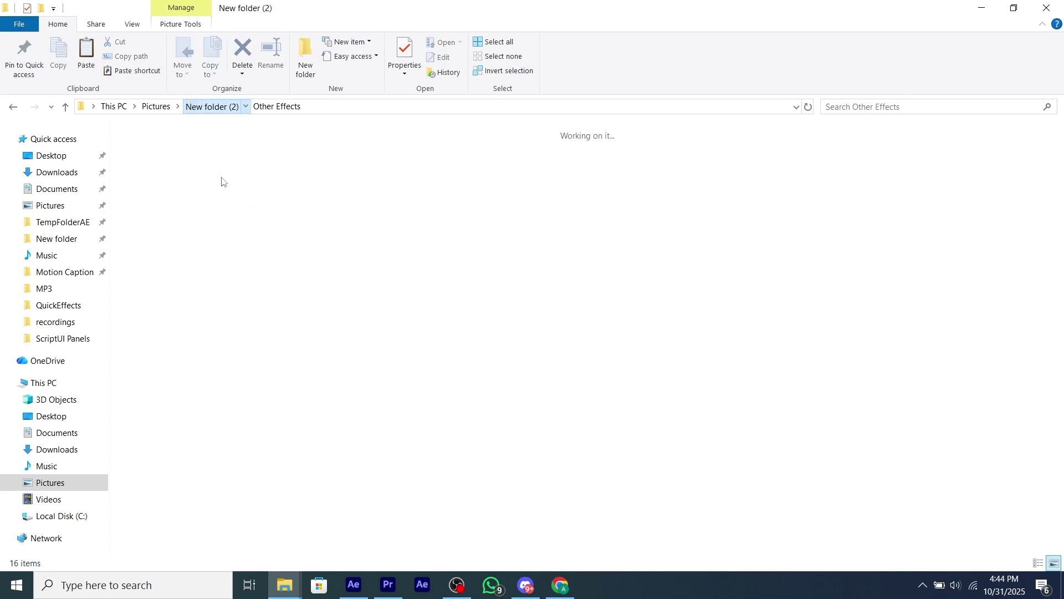
pyautogui.doubleClick(250, 163)
pyautogui.click(209, 106)
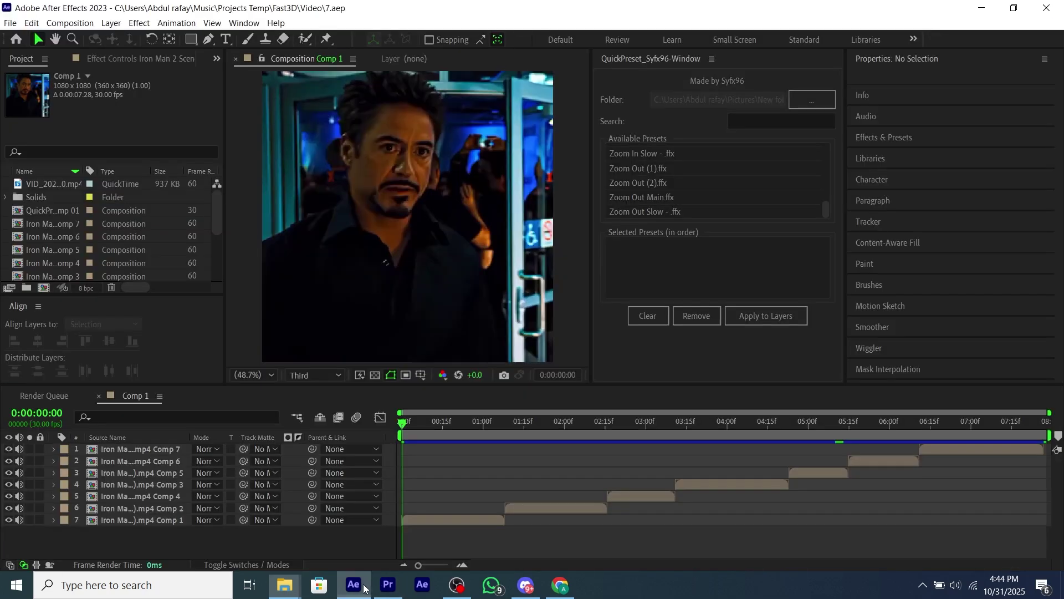
# - Set the panel's preset folder to This PC > Pictures > New folder (2) and scroll its preset list
pyautogui.click(354, 585)
pyautogui.click(793, 105)
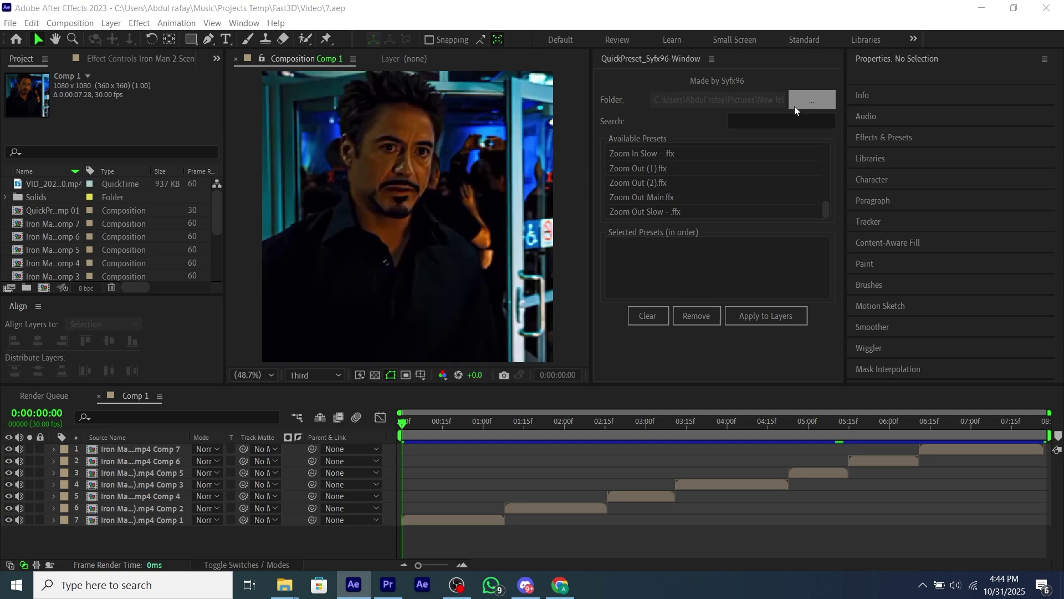
pyautogui.scroll(-1, 484, 320)
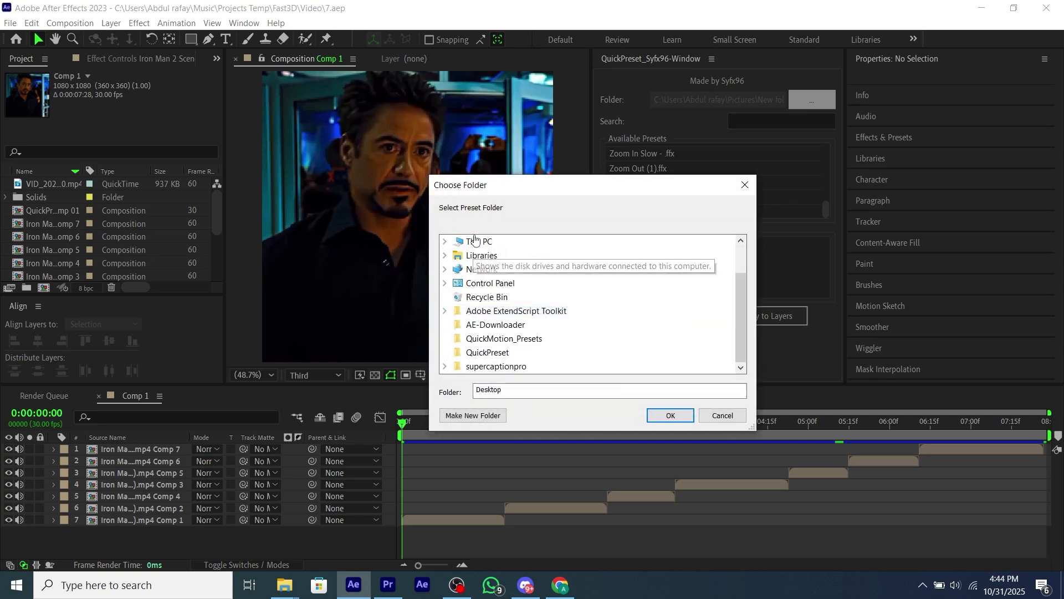
pyautogui.click(445, 241)
pyautogui.click(457, 326)
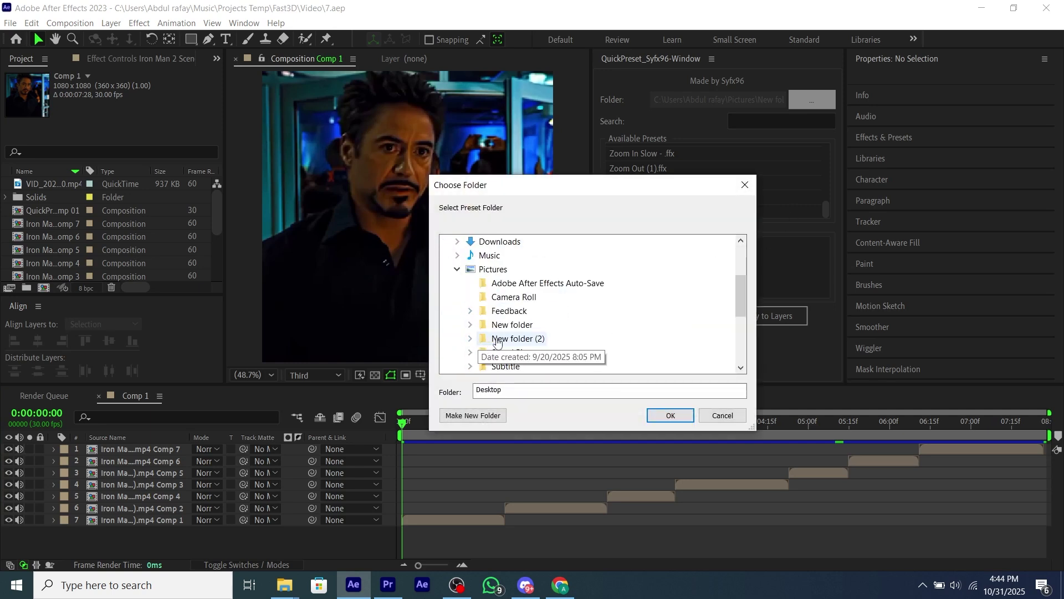
pyautogui.click(513, 338)
pyautogui.click(668, 414)
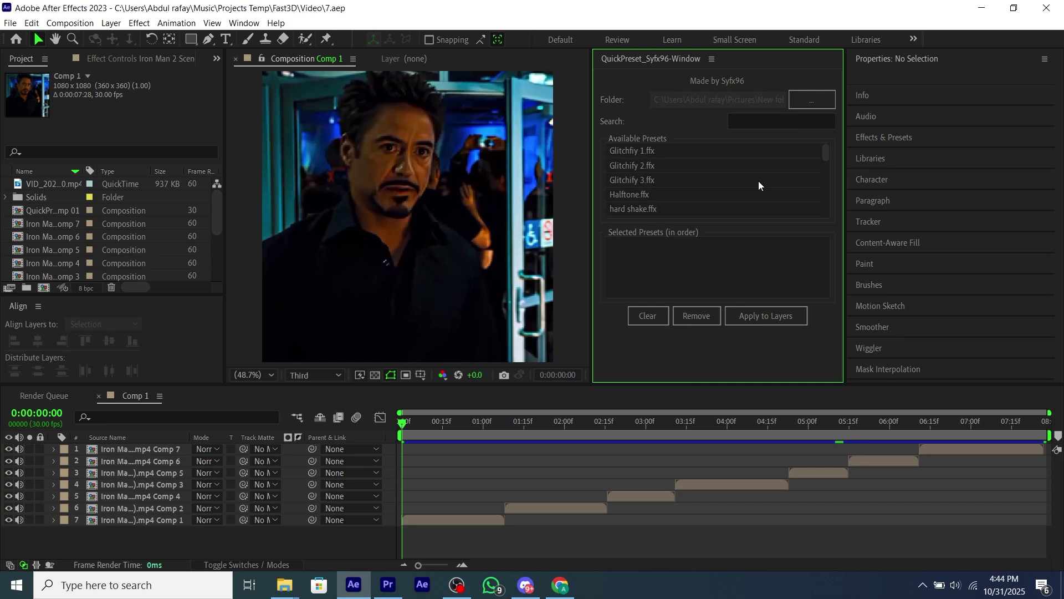
pyautogui.moveTo(826, 154)
pyautogui.mouseDown()
pyautogui.moveTo(828, 212)
pyautogui.moveTo(841, 145)
pyautogui.moveTo(828, 219)
pyautogui.moveTo(827, 114)
pyautogui.moveTo(813, 259)
pyautogui.moveTo(829, 140)
pyautogui.mouseUp()
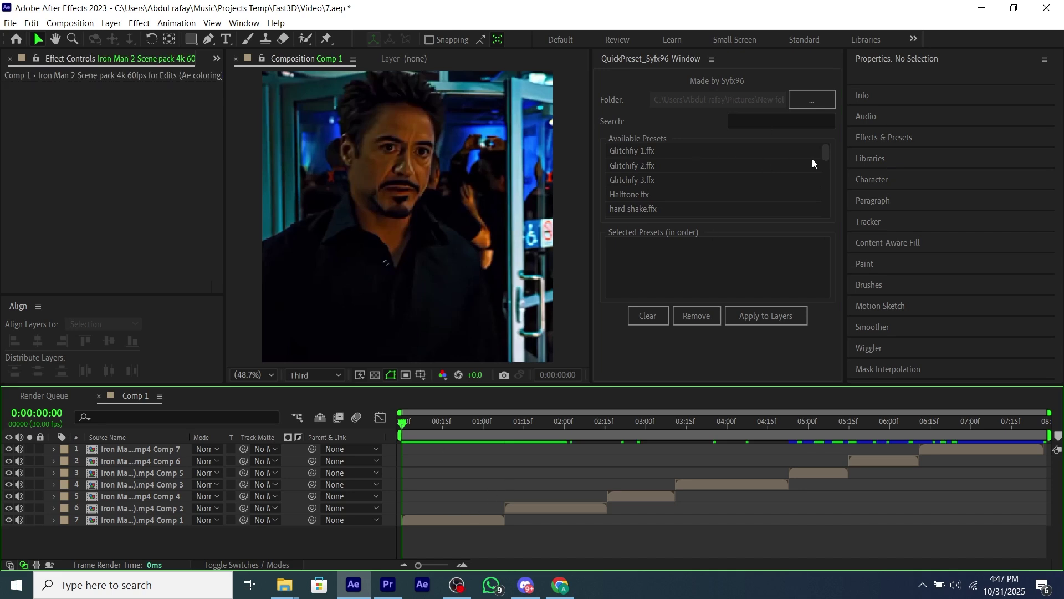
# - Add hard shake.ffx and Hard Zoom Out.ffx, remove hard shake.ffx, then add X Shake 1.ffx
pyautogui.moveTo(828, 154); pyautogui.dragTo(700, 161)
pyautogui.doubleClick(634, 151)
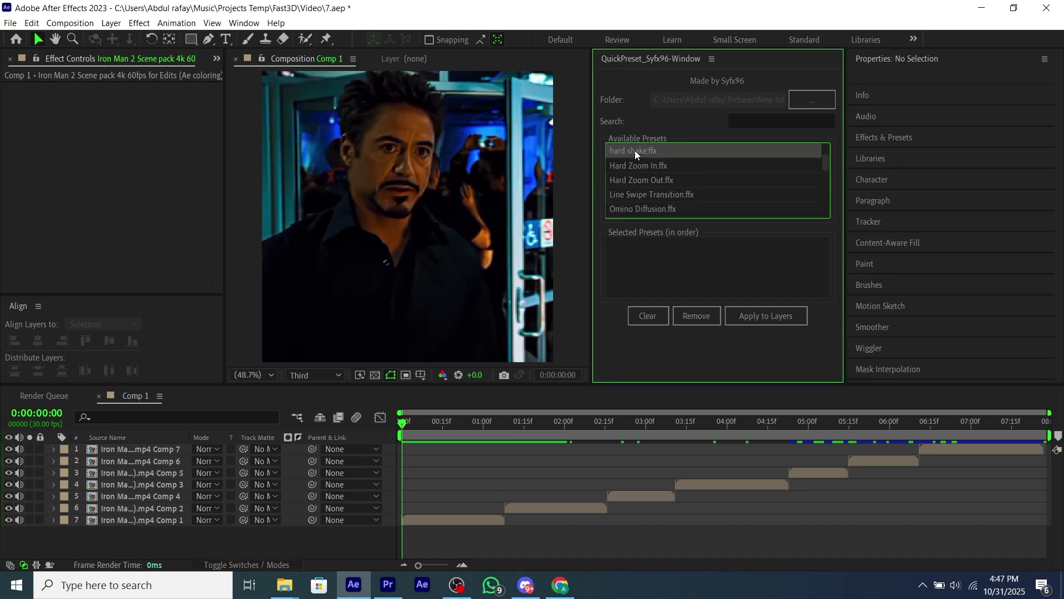
pyautogui.doubleClick(659, 179)
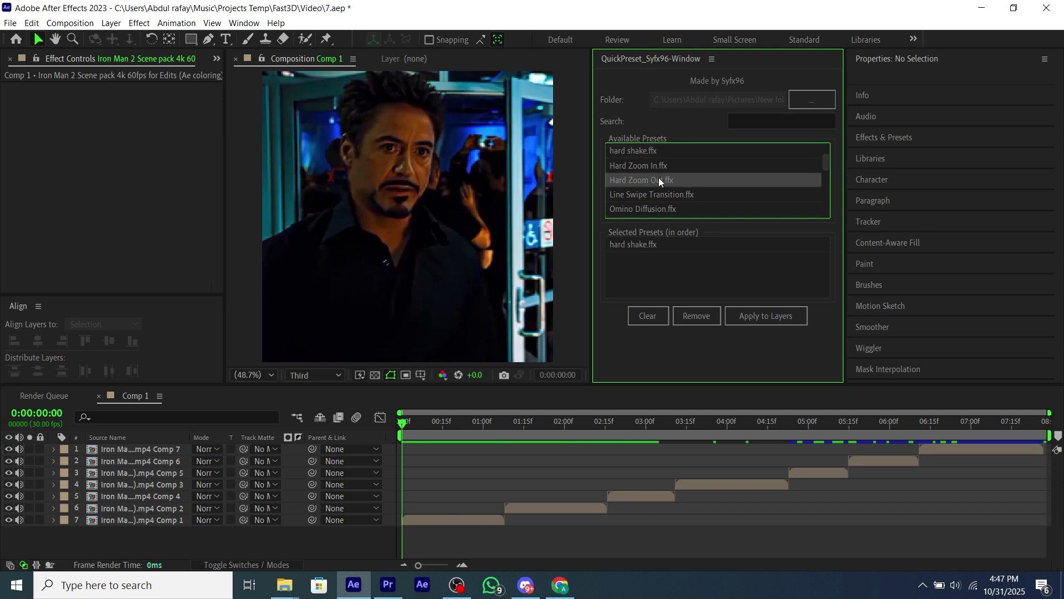
pyautogui.click(660, 244)
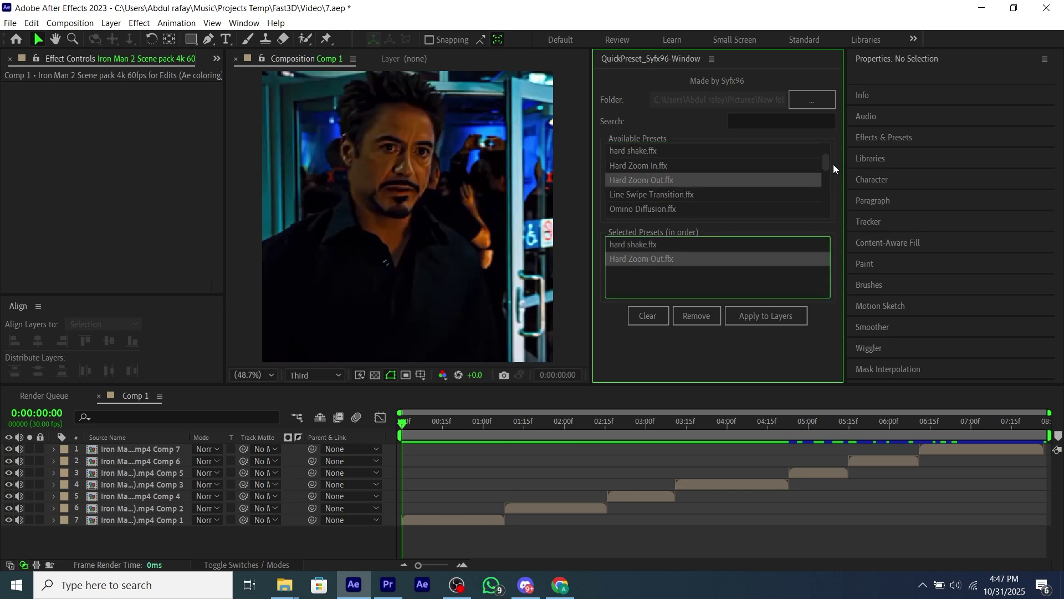
pyautogui.moveTo(827, 165); pyautogui.dragTo(828, 182)
pyautogui.click(734, 244)
pyautogui.click(683, 317)
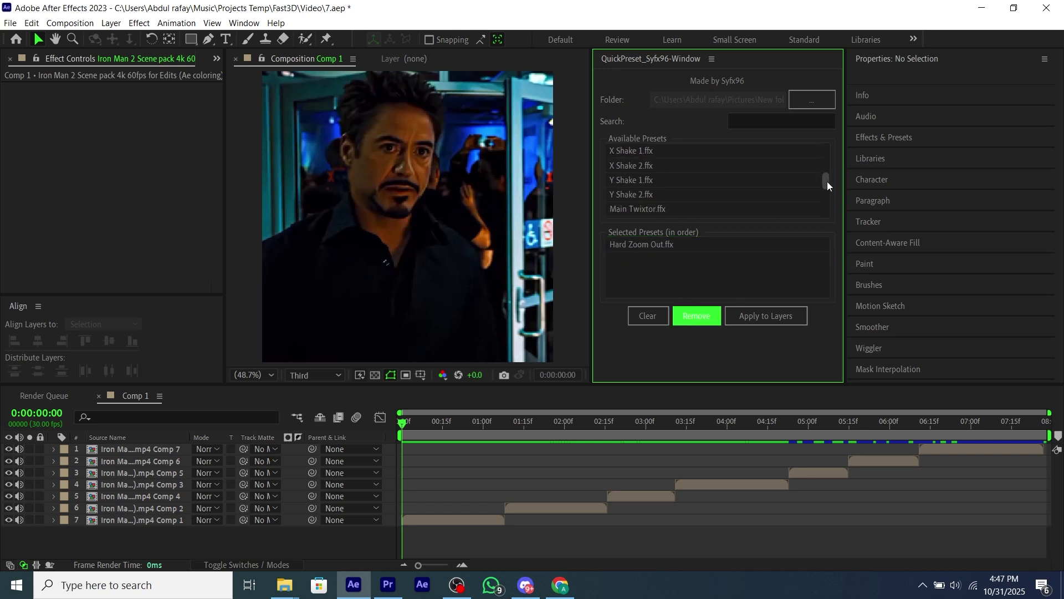
pyautogui.doubleClick(634, 145)
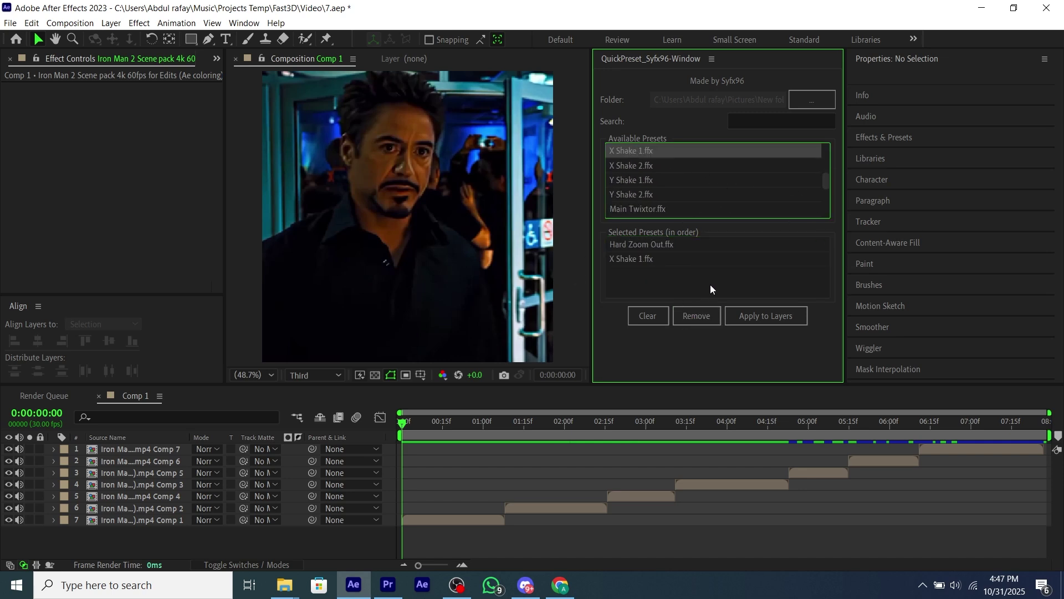
# - Select layers 1–7, apply Hard Zoom Out.ffx and X Shake 1.ffx, and dismiss the 7-of-7 alert
pyautogui.click(477, 515)
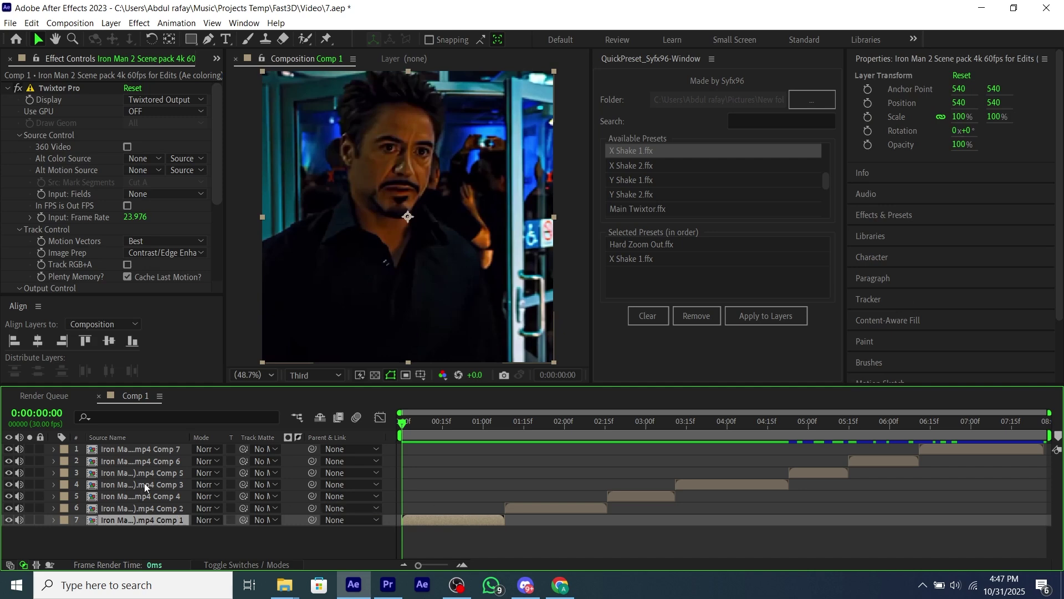
pyautogui.keyDown('shift'); pyautogui.click(137, 445); pyautogui.keyUp('shift')
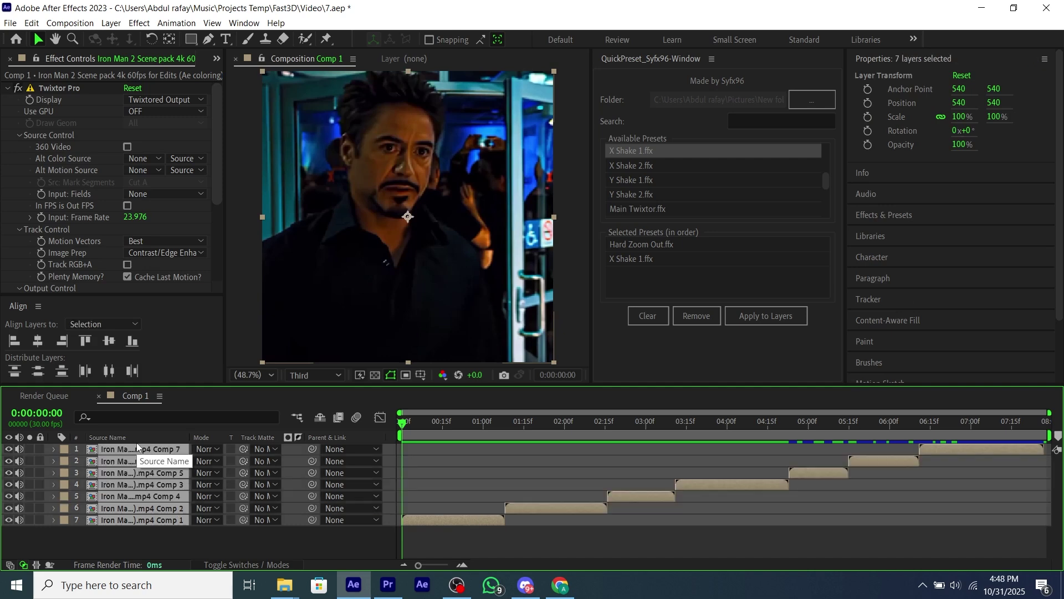
pyautogui.click(770, 313)
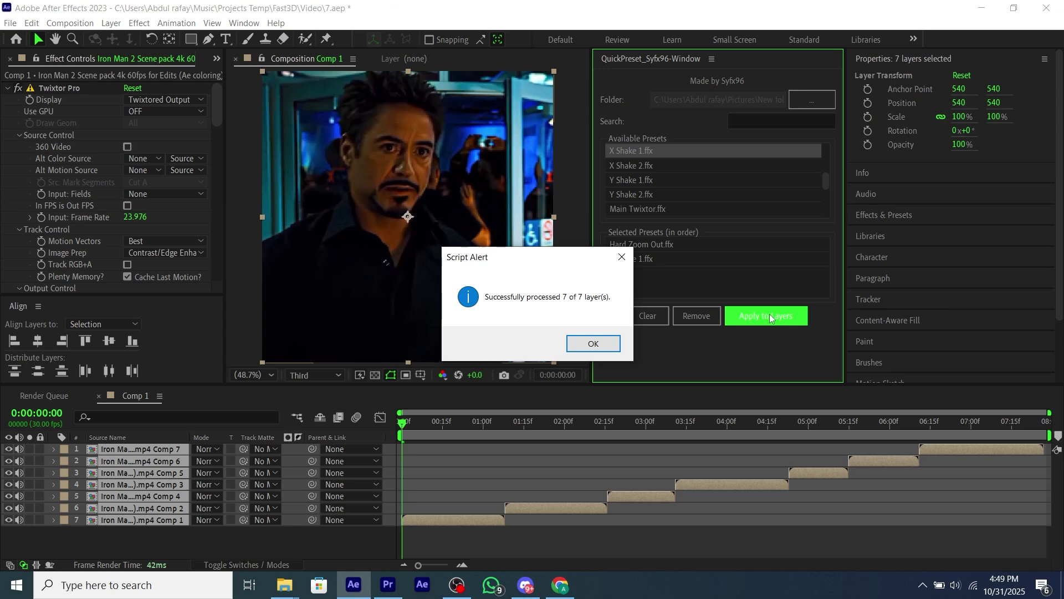
pyautogui.click(593, 343)
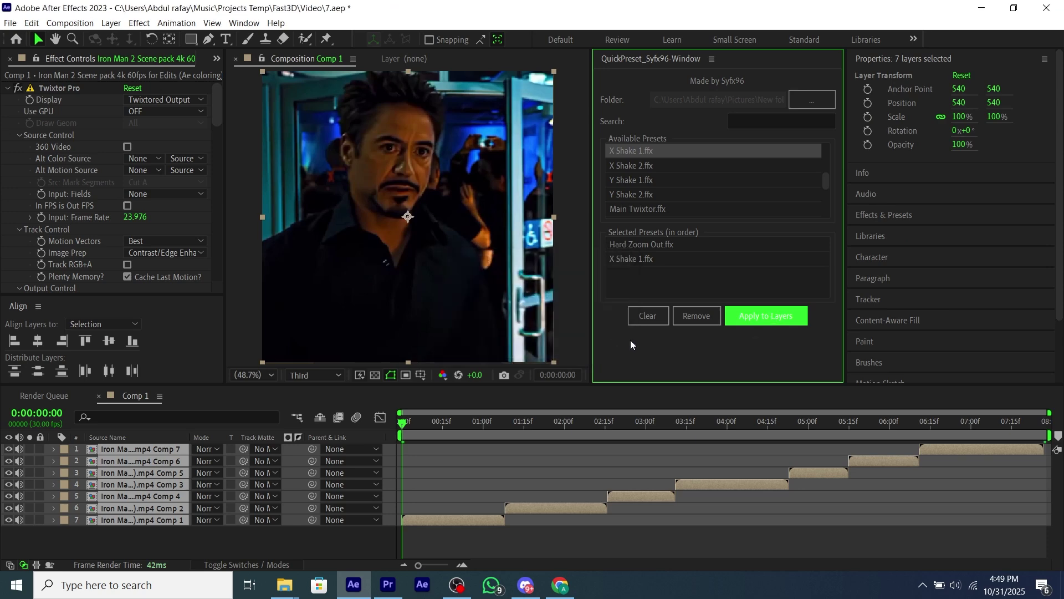
# - Scrub layer 7's opening frames, then show Shift X and Blur Amount keyframes on all layers
pyautogui.click(540, 520)
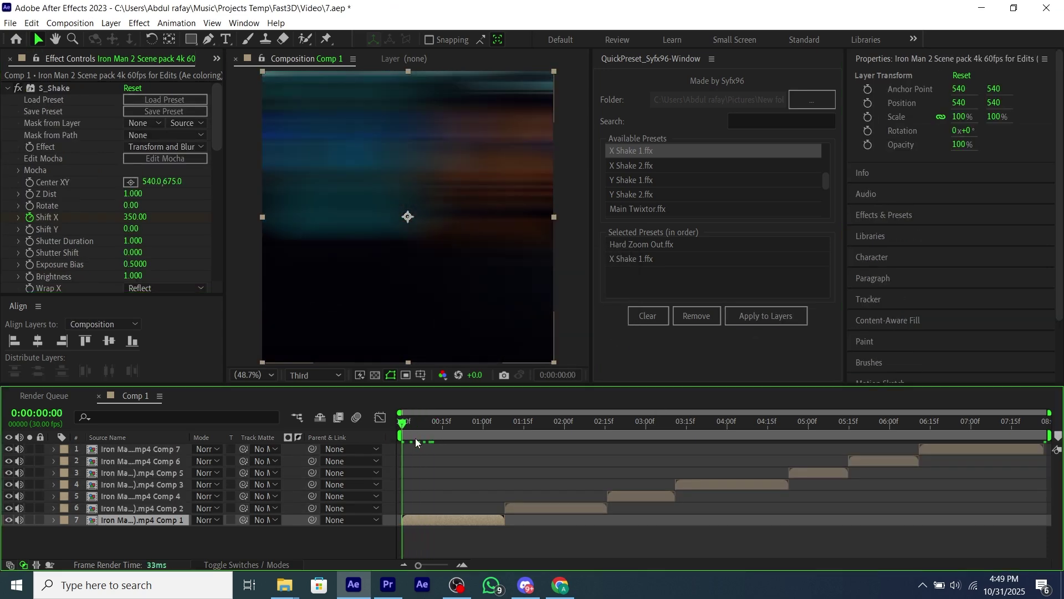
pyautogui.moveTo(415, 442); pyautogui.dragTo(703, 456)
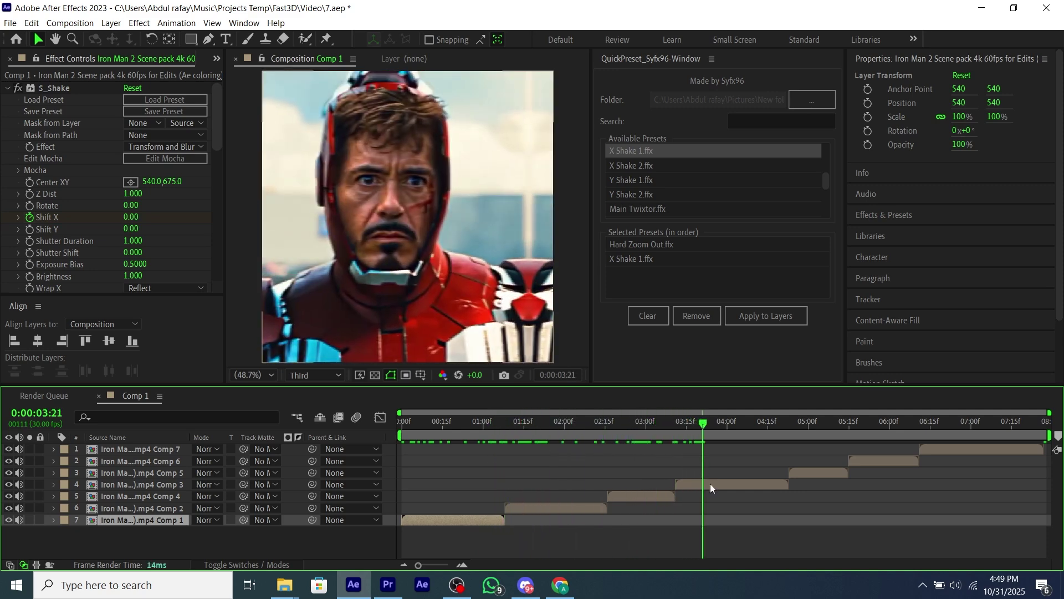
pyautogui.click(710, 484)
pyautogui.click(716, 506)
pyautogui.press('u')
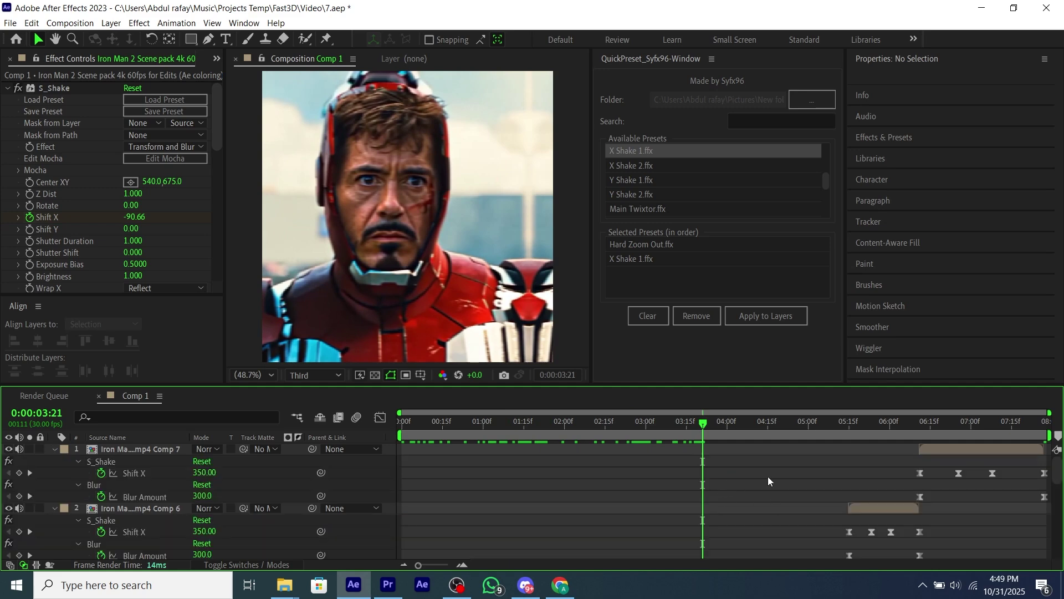
pyautogui.scroll(-12, 767, 471)
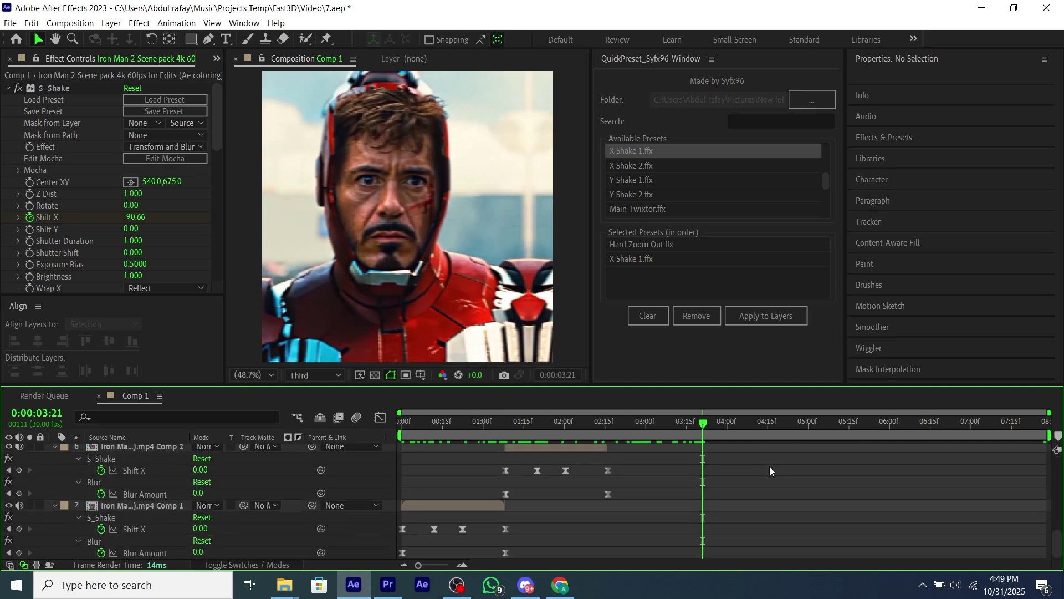
# - Preview Comp 1 from the start, stopping playback at 0:00:03:22
pyautogui.press('Home')
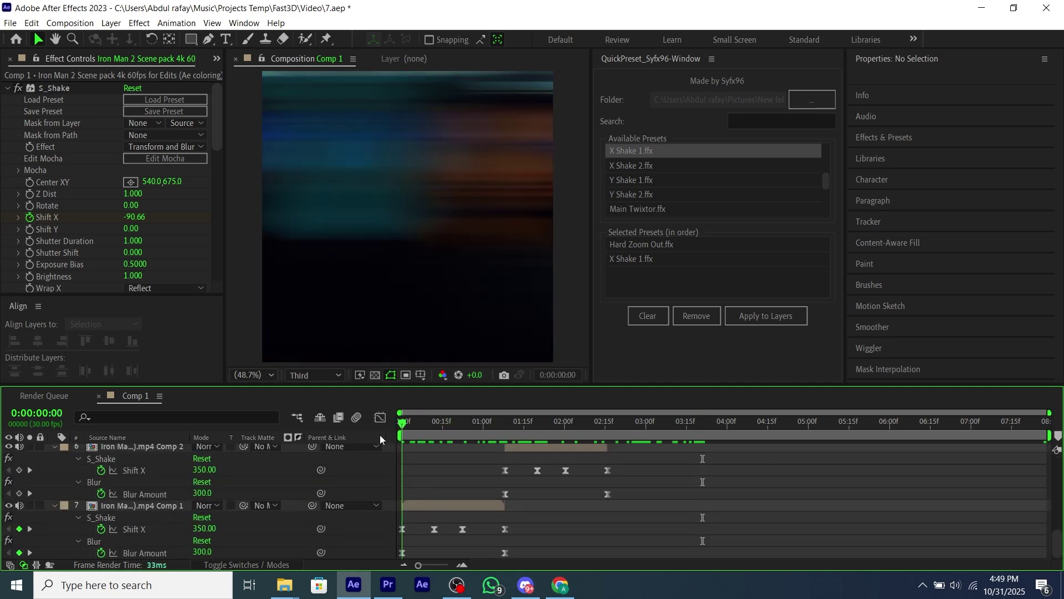
pyautogui.press('space')
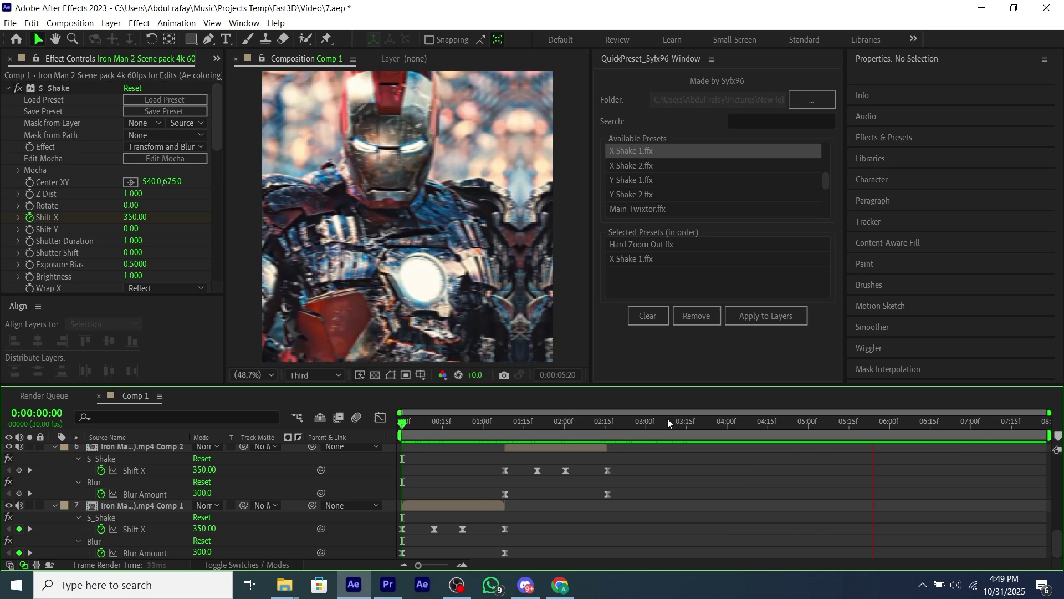
pyautogui.click(706, 422)
pyautogui.scroll(5, 704, 479)
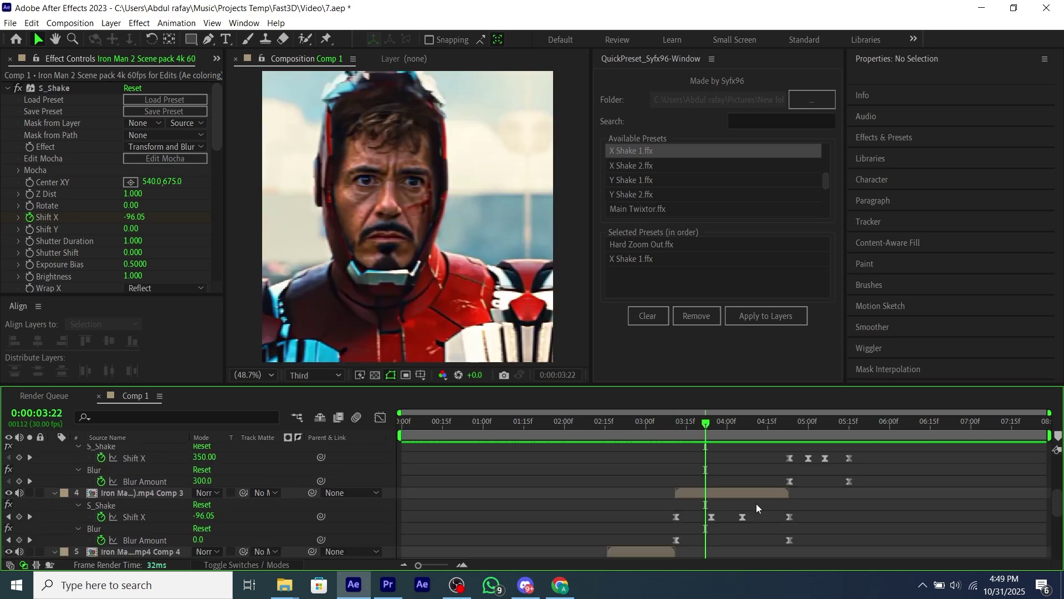
pyautogui.scroll(8, 756, 503)
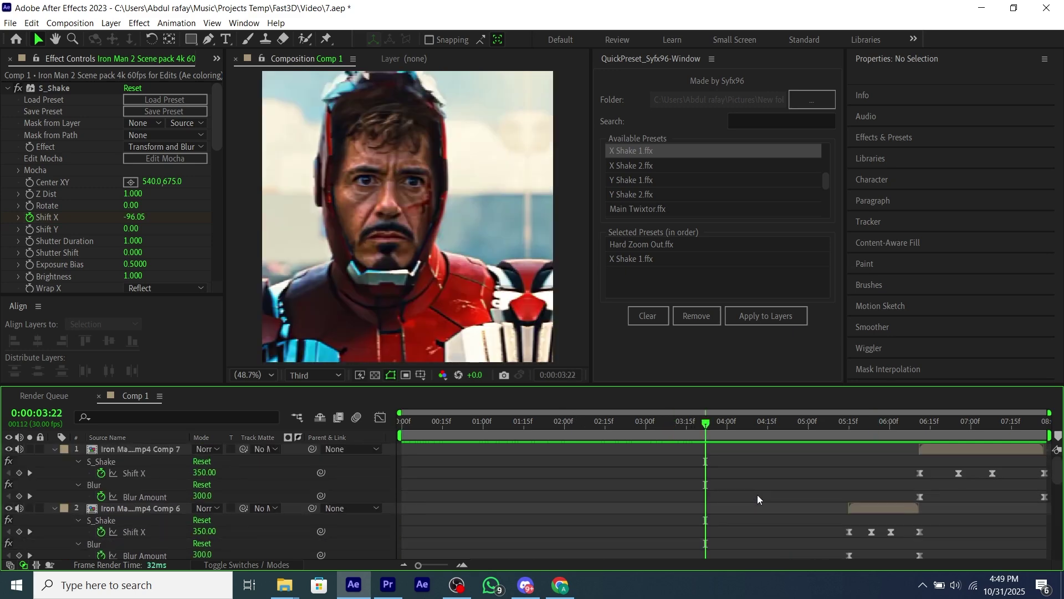